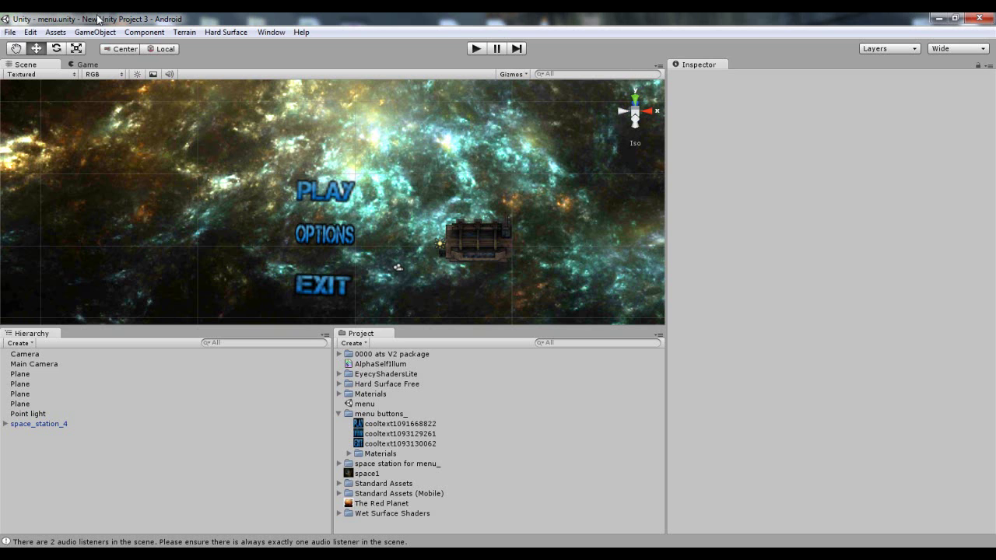
Set the Android SDK location in the external tools preferences to the Android folder on the Desktop, and close the preferences.
click(31, 34)
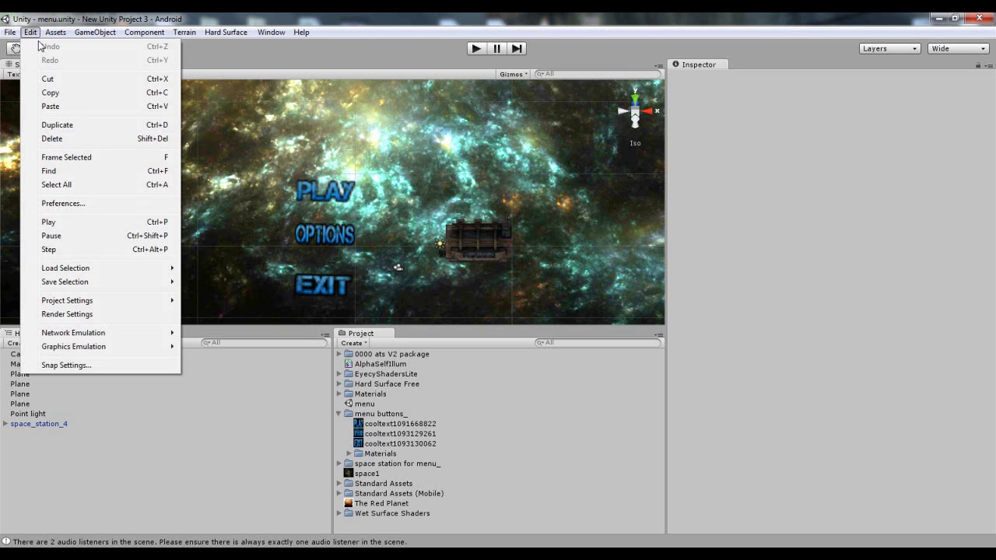
click(82, 204)
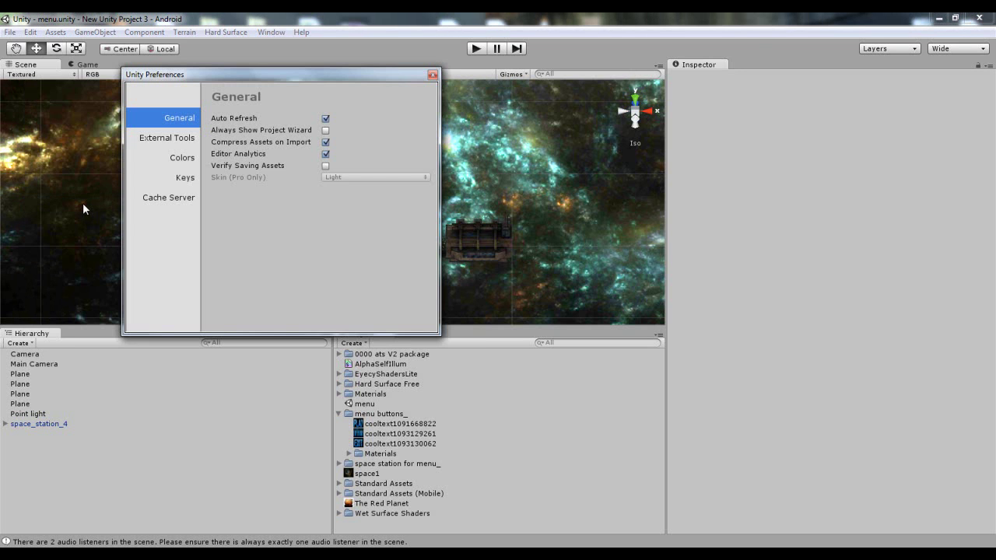
click(140, 140)
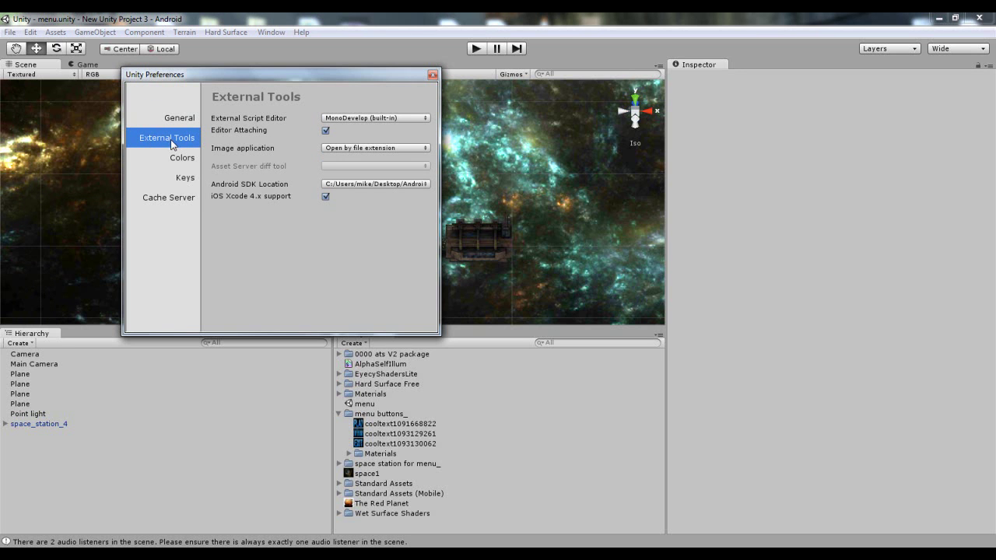
click(343, 185)
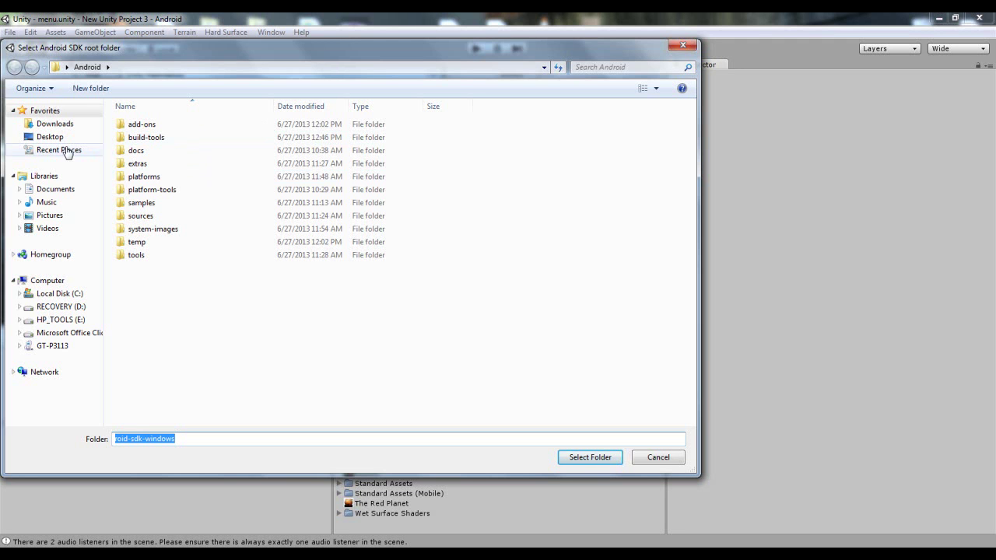
click(51, 138)
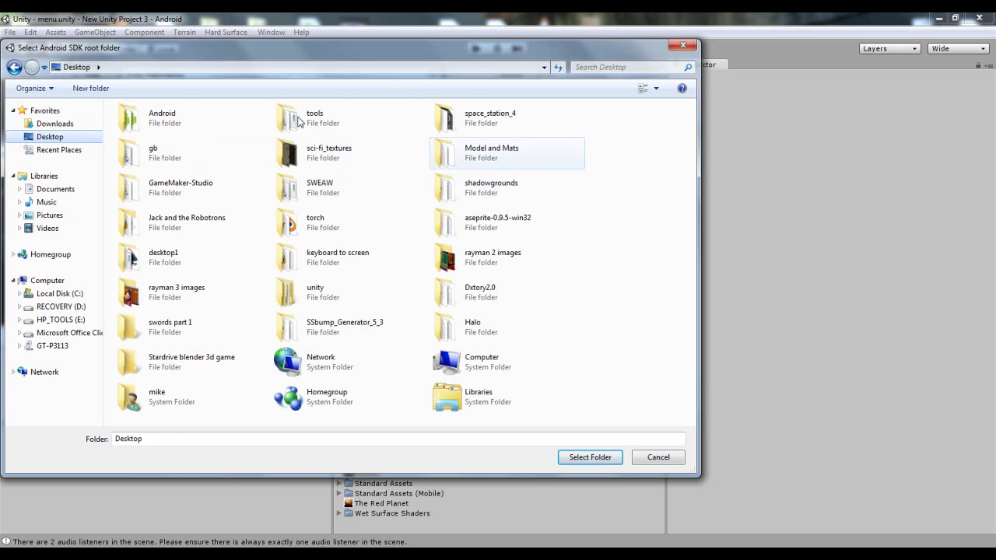
double_click(171, 127)
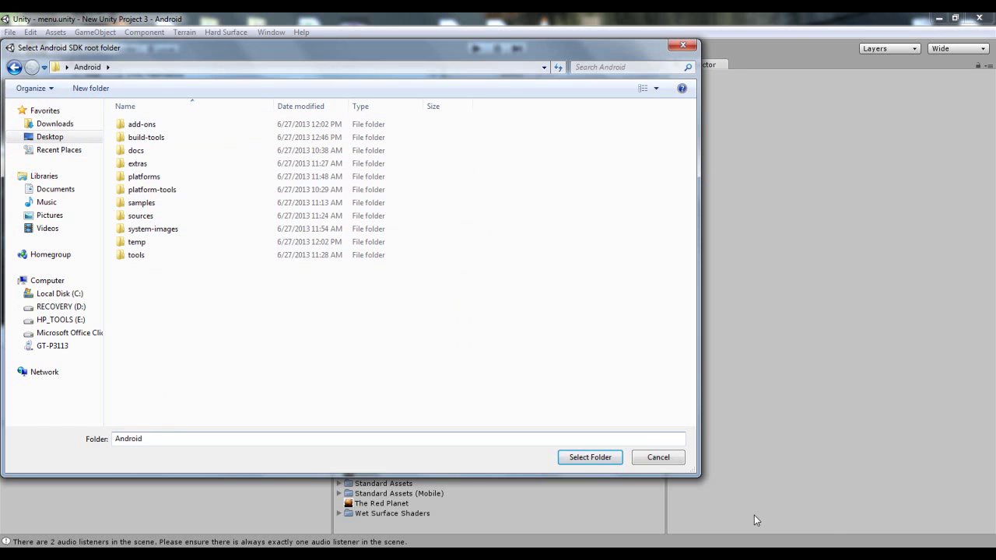
click(591, 456)
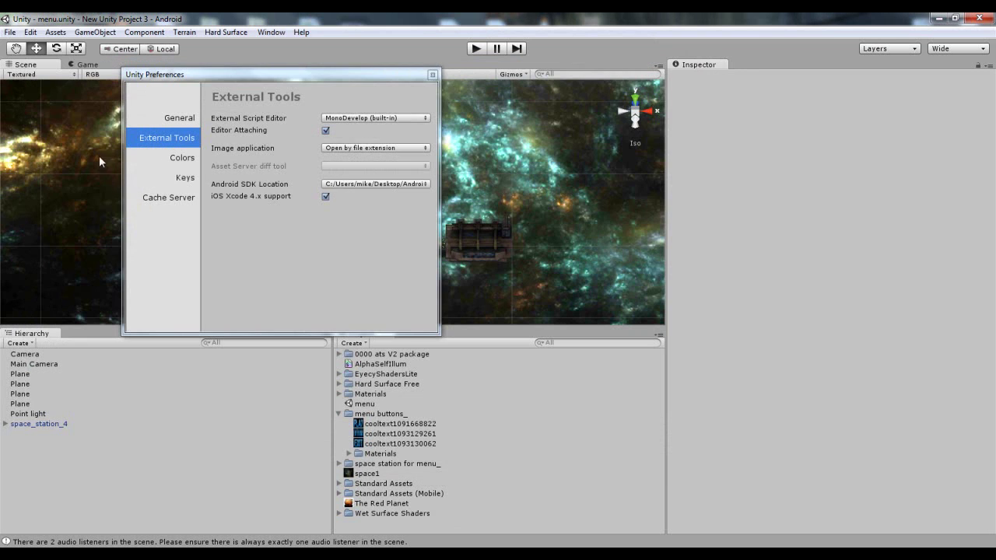
click(433, 75)
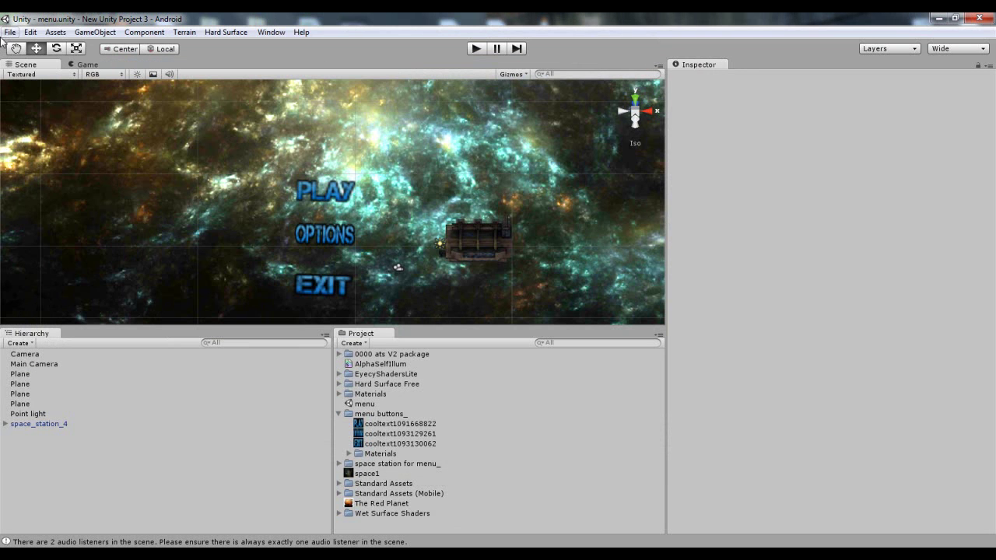
Bring the build settings window fully into view and display the player settings for the Android platform.
click(11, 32)
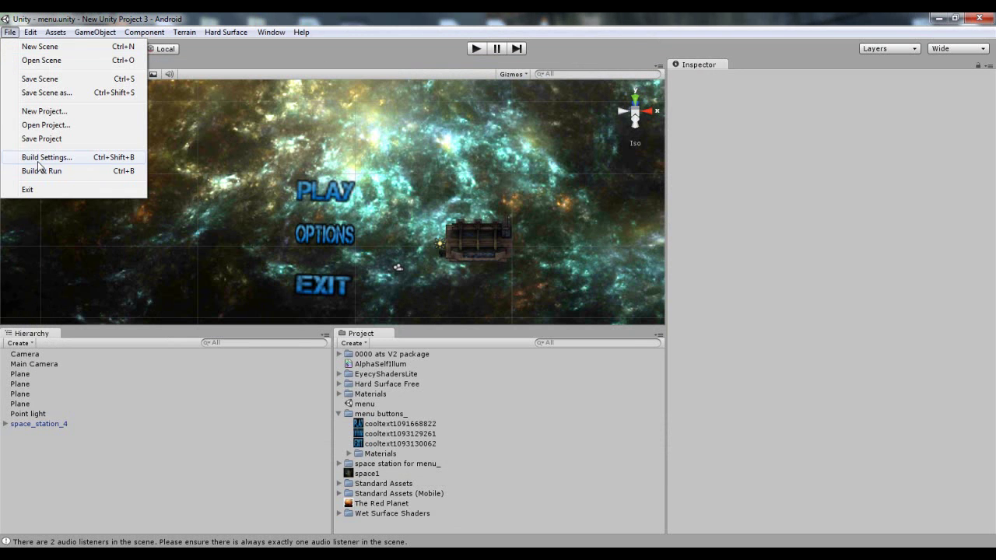
click(39, 160)
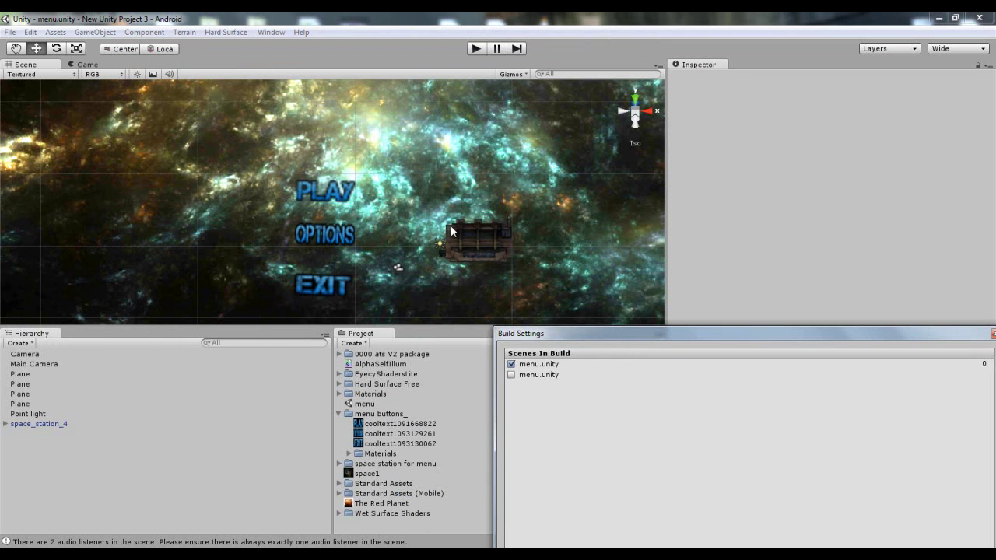
drag(548, 333, 258, 58)
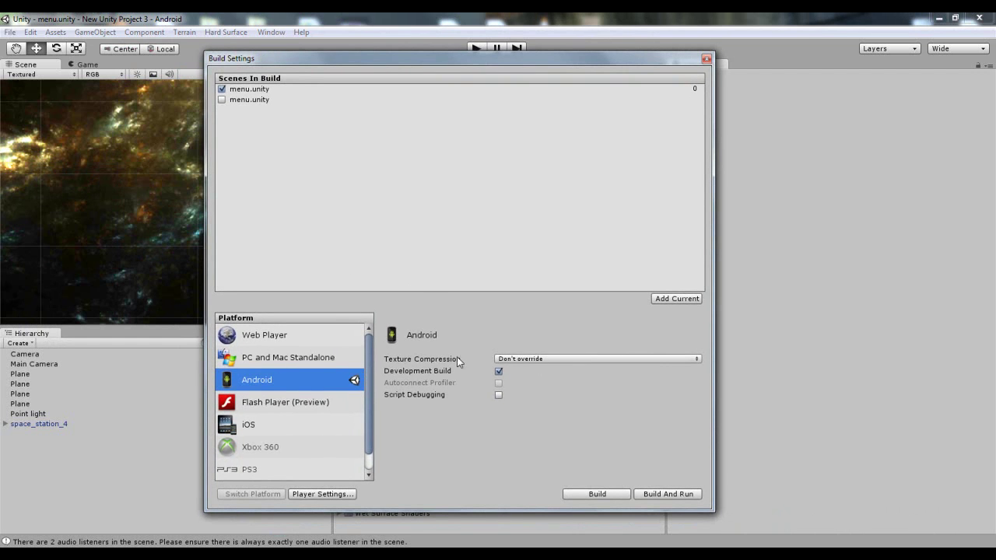
click(322, 494)
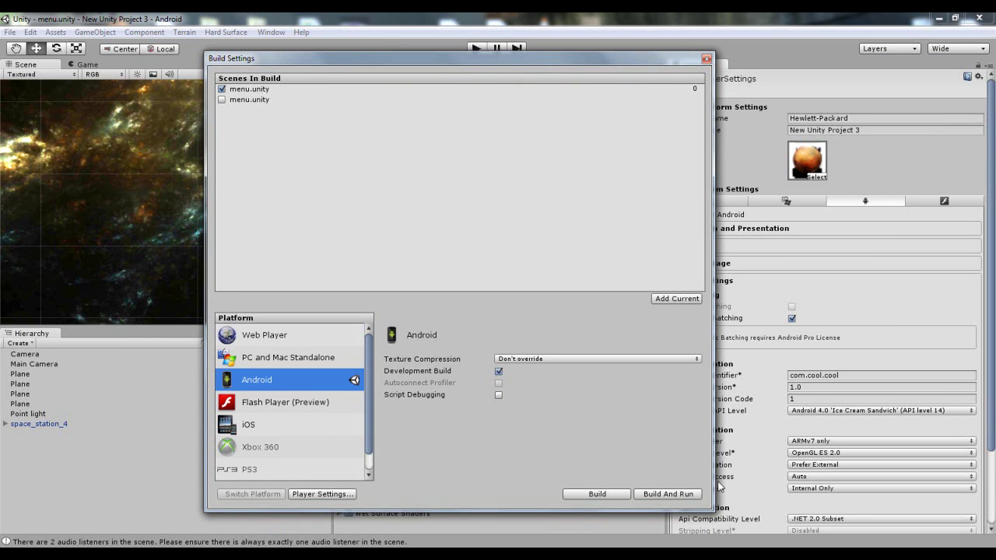
Build the Android project to the Desktop as menu.apk, replacing the existing file.
click(603, 494)
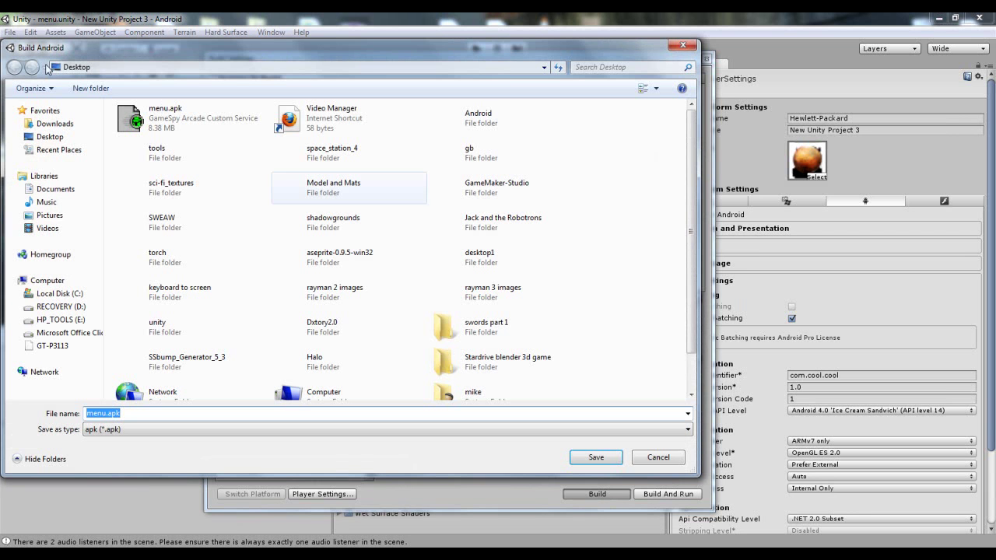
click(157, 116)
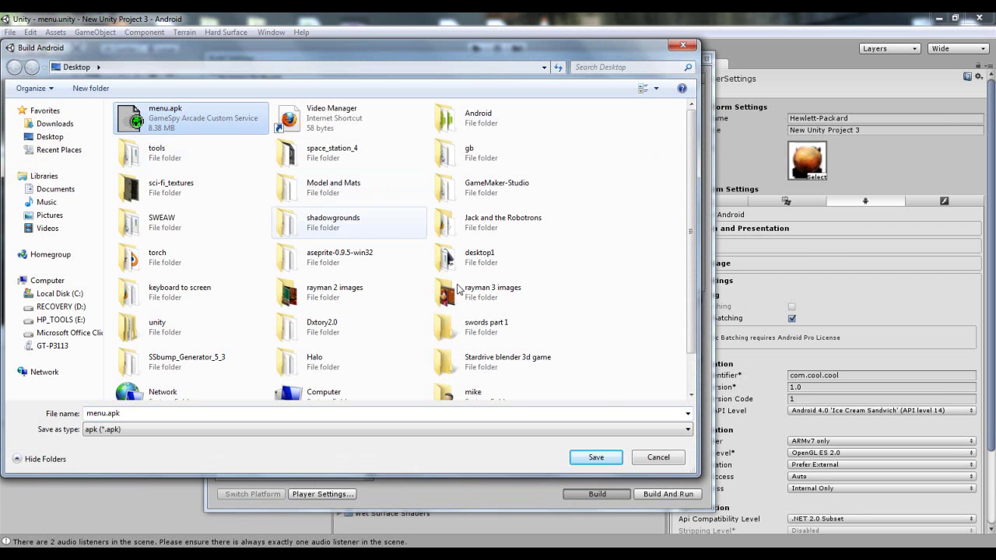
click(595, 458)
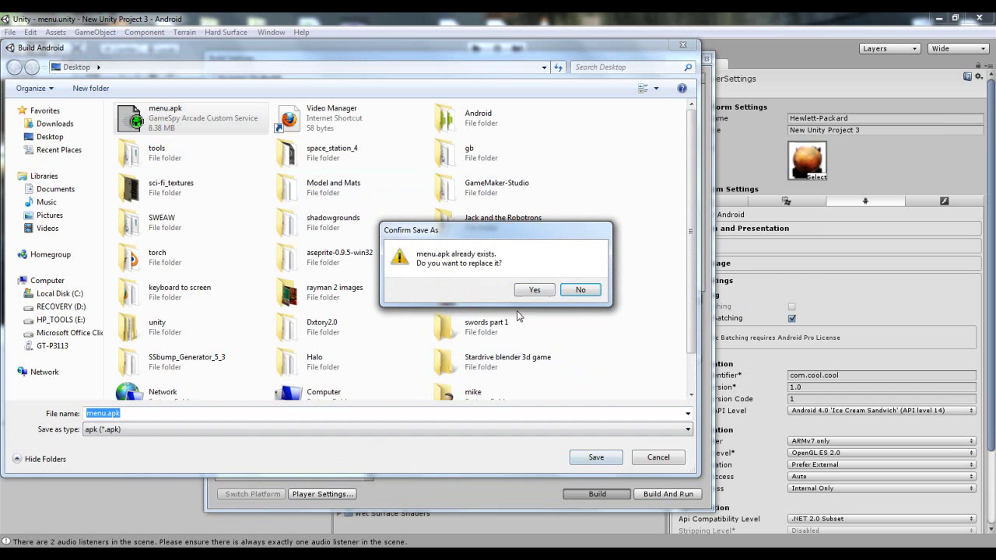
click(525, 291)
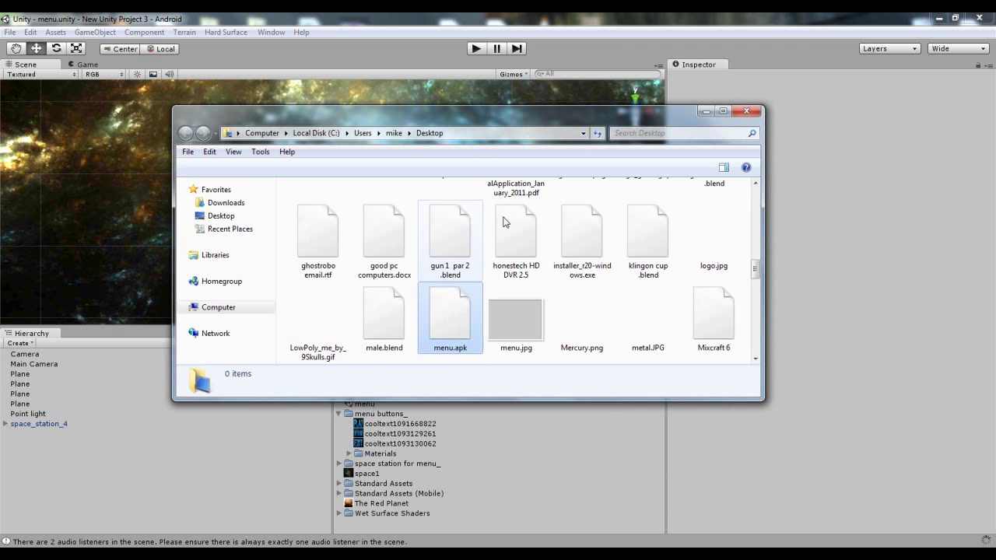
In the file explorer, copy menu.apk from the Desktop to the root of the GT-P3113 device's Card storage.
click(440, 295)
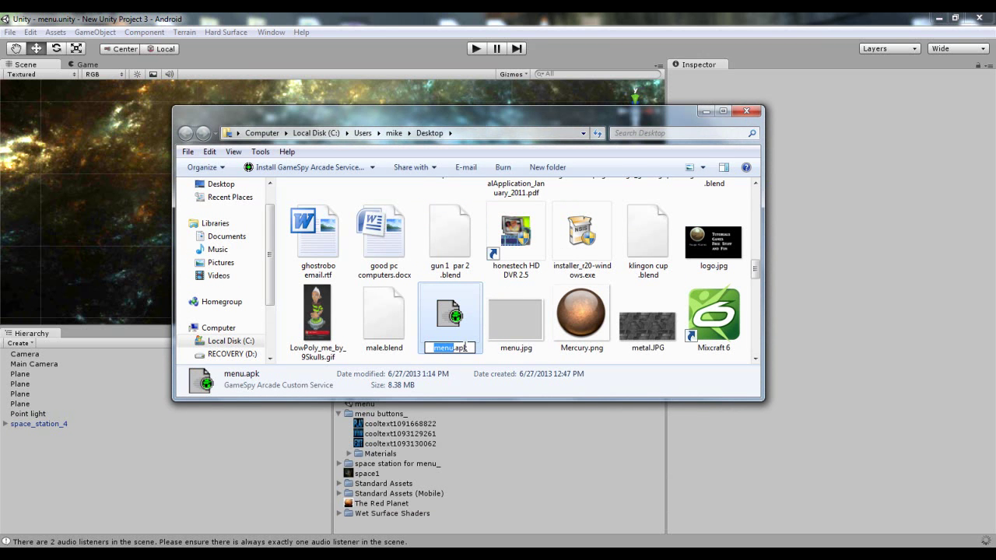
drag(270, 289, 272, 337)
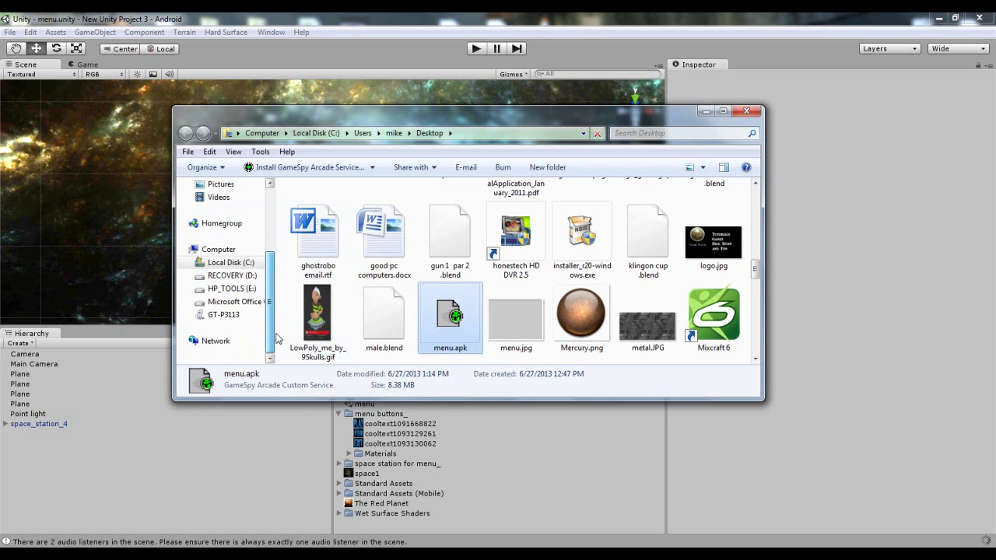
click(195, 316)
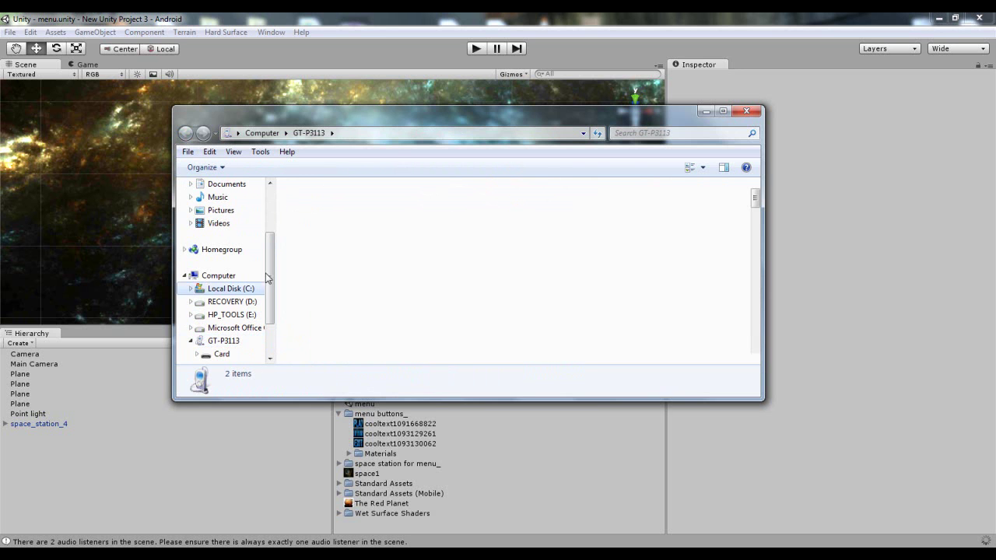
key(alt+Left)
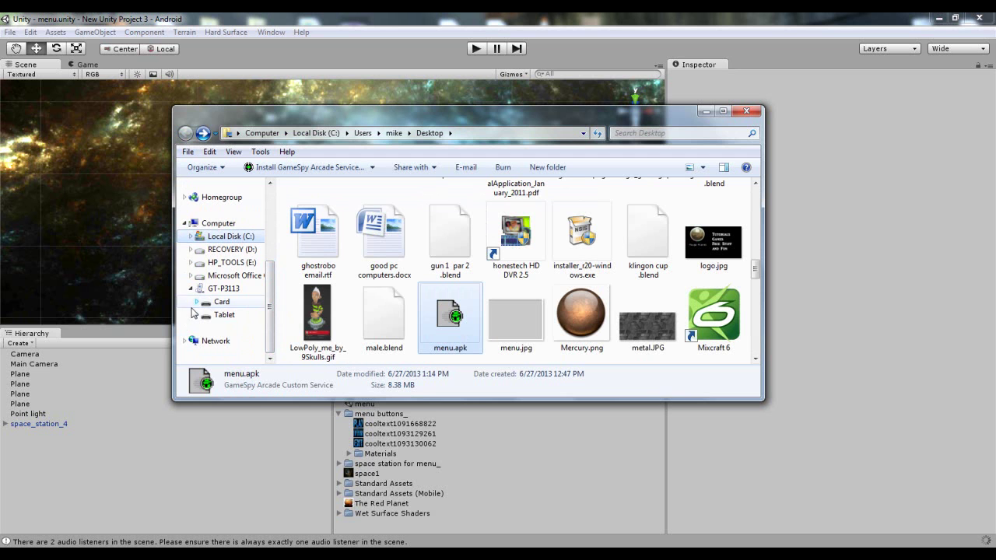
click(196, 301)
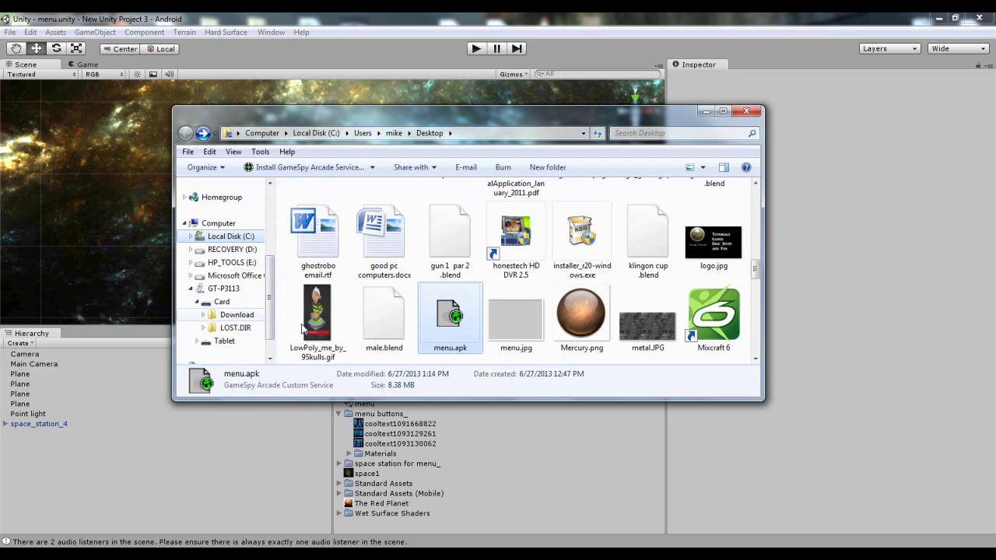
drag(450, 327, 218, 309)
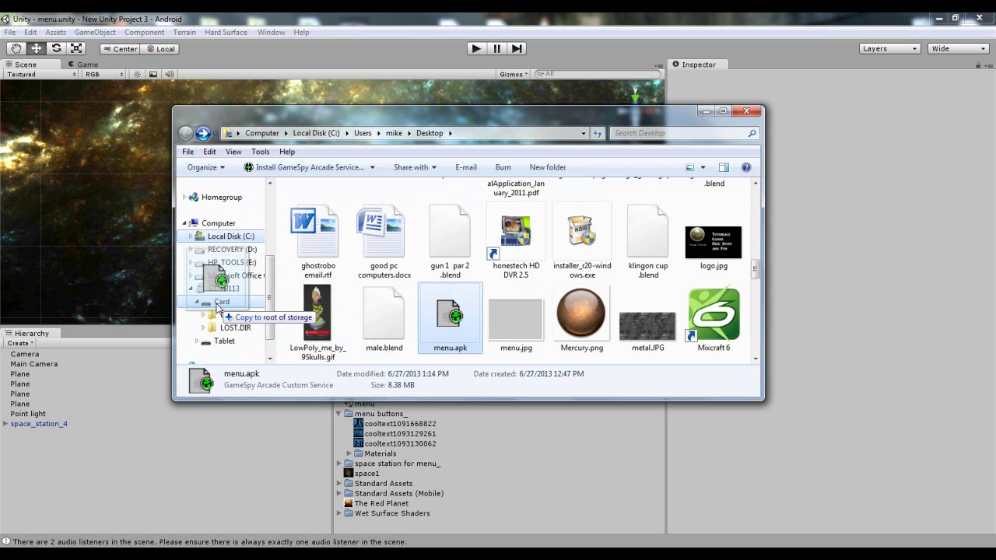
drag(218, 309, 230, 308)
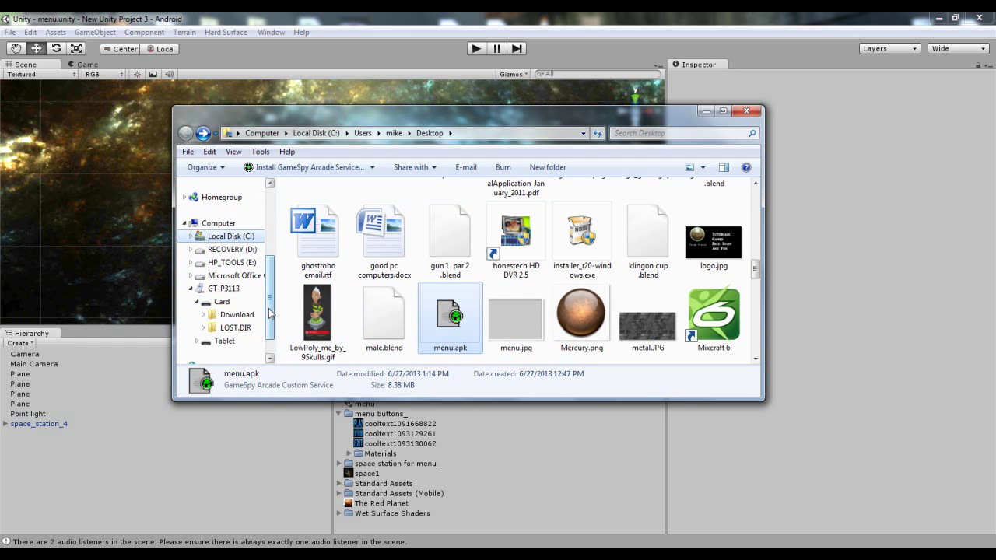
Check the device's Card storage for menu.apk, and return to Unity and close the build settings.
scroll(270, 313, down, 1)
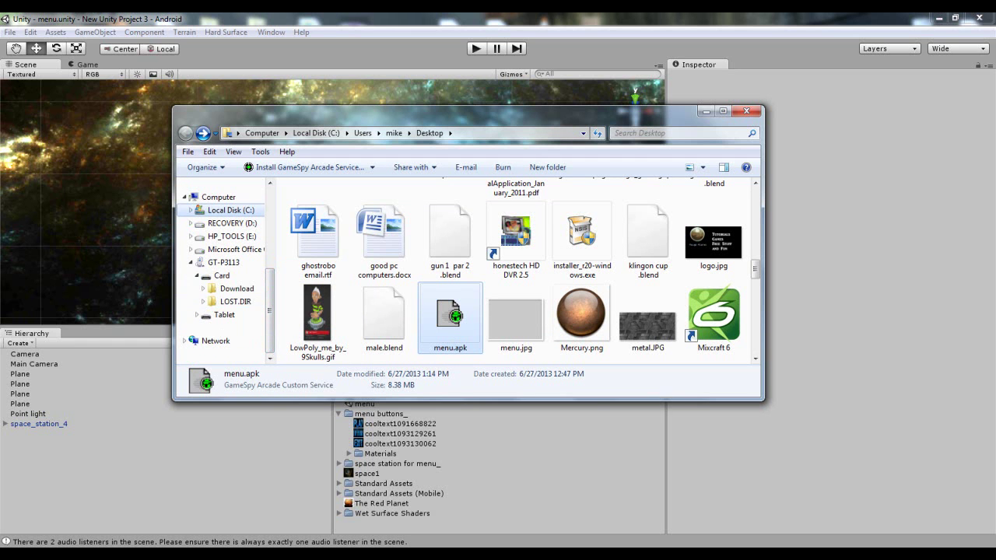
click(222, 276)
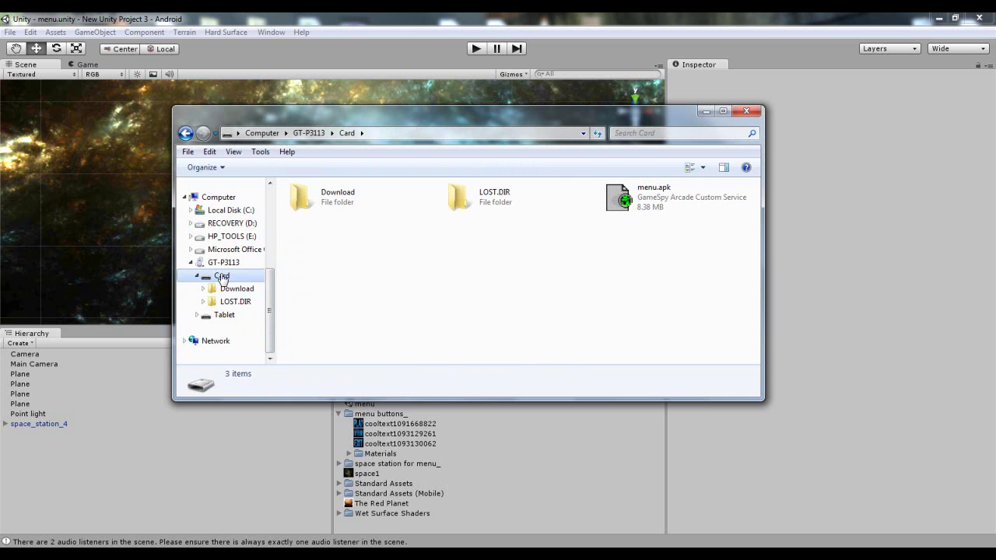
click(774, 138)
key(ctrl+shift+b)
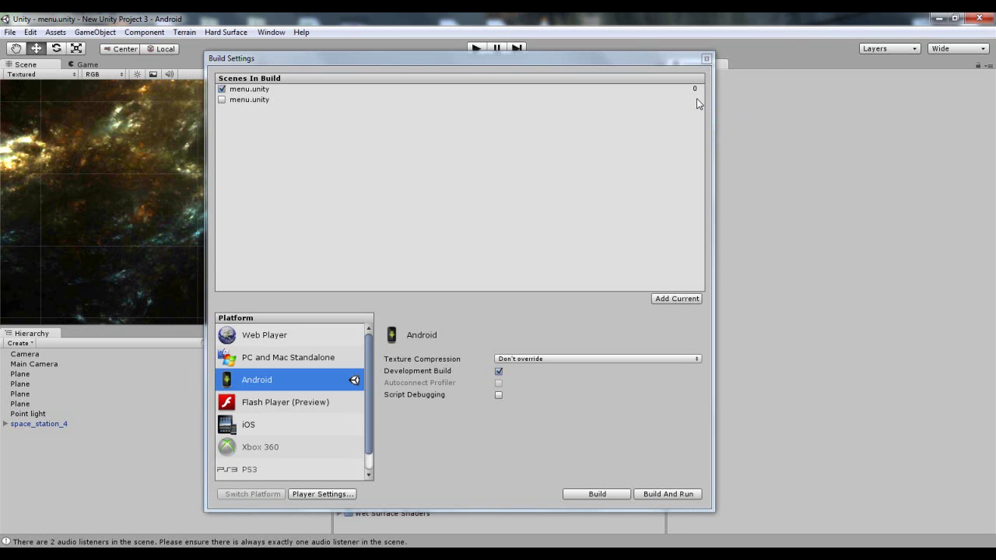
click(705, 58)
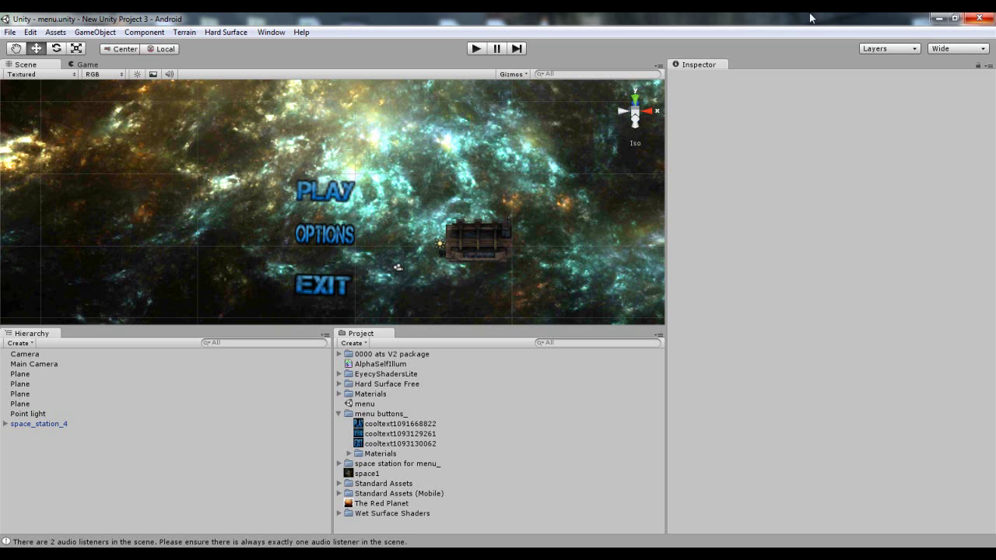
Review the Android SDK location in the external tools preferences and close the preferences.
click(31, 32)
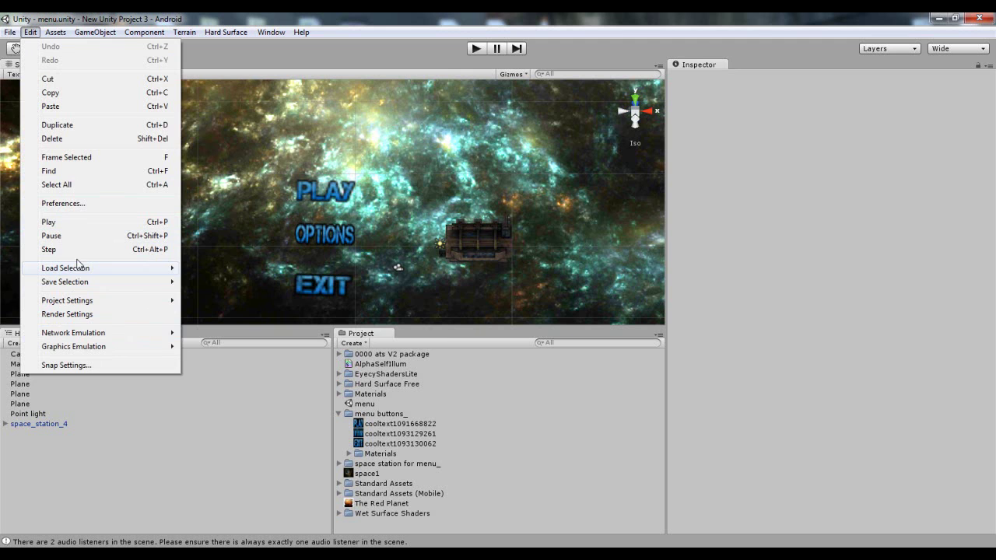
click(55, 205)
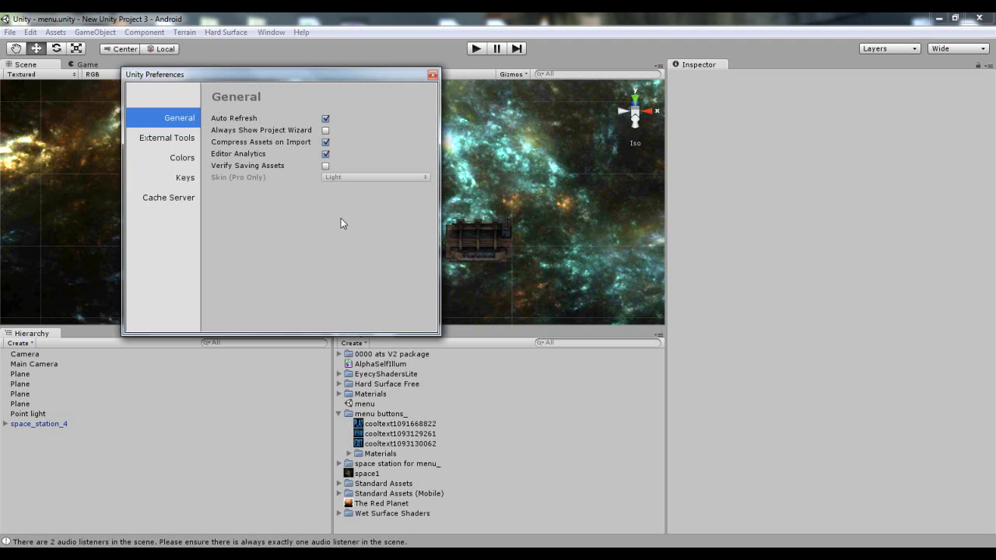
click(172, 140)
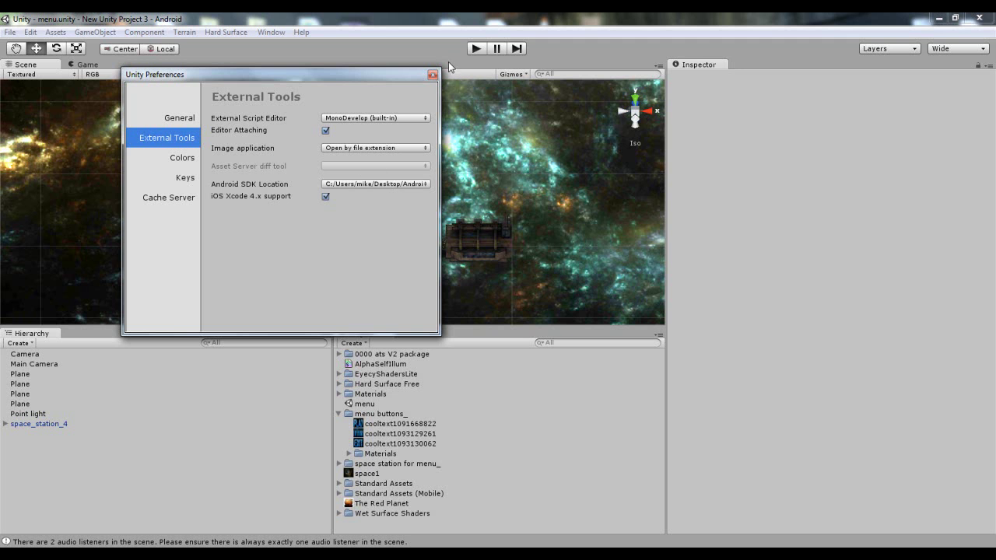
click(432, 76)
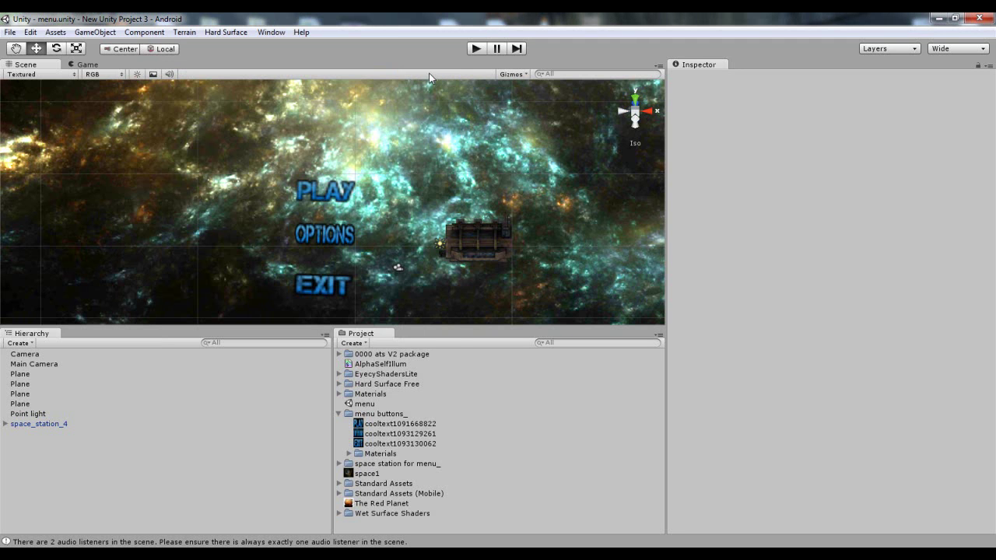
Review the Android platform options in the build settings and close them.
click(6, 32)
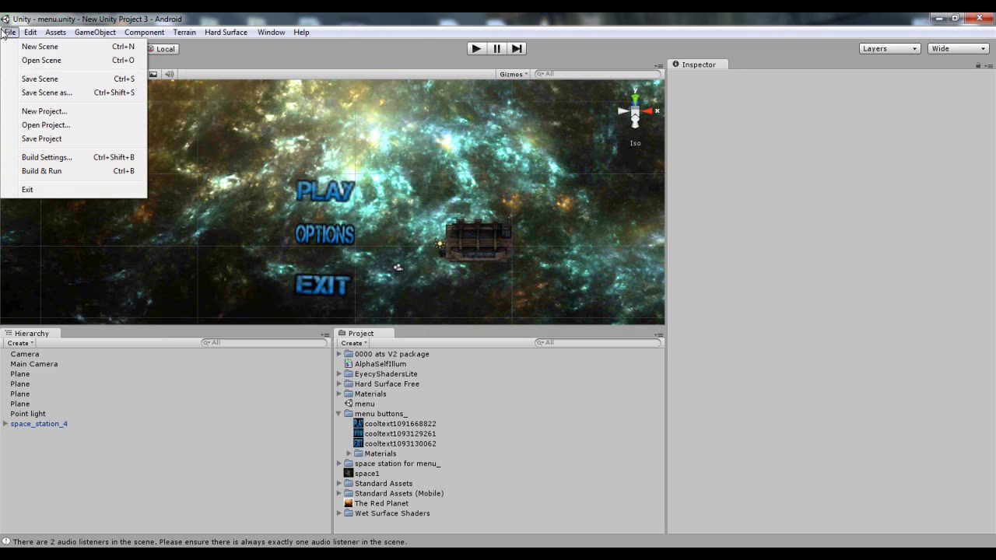
click(67, 158)
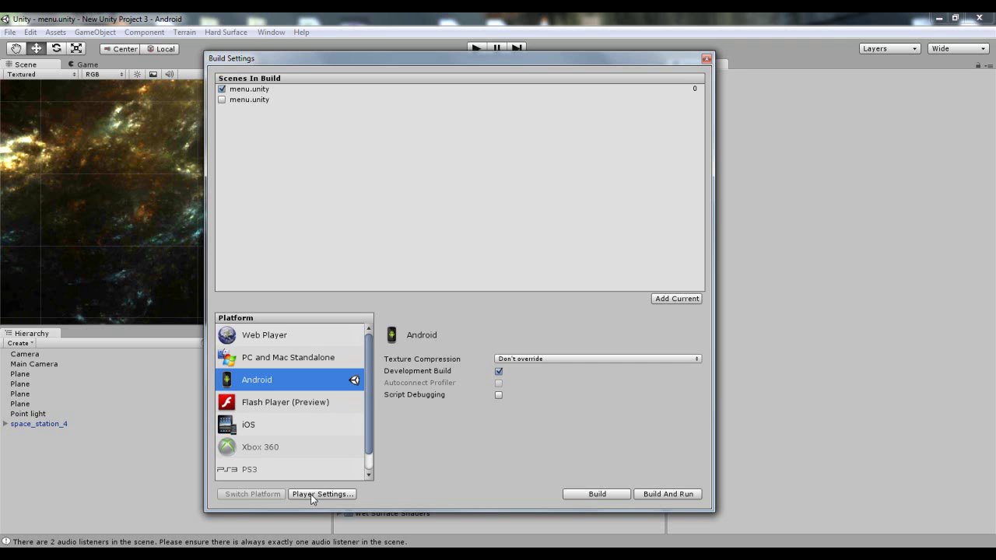
click(705, 58)
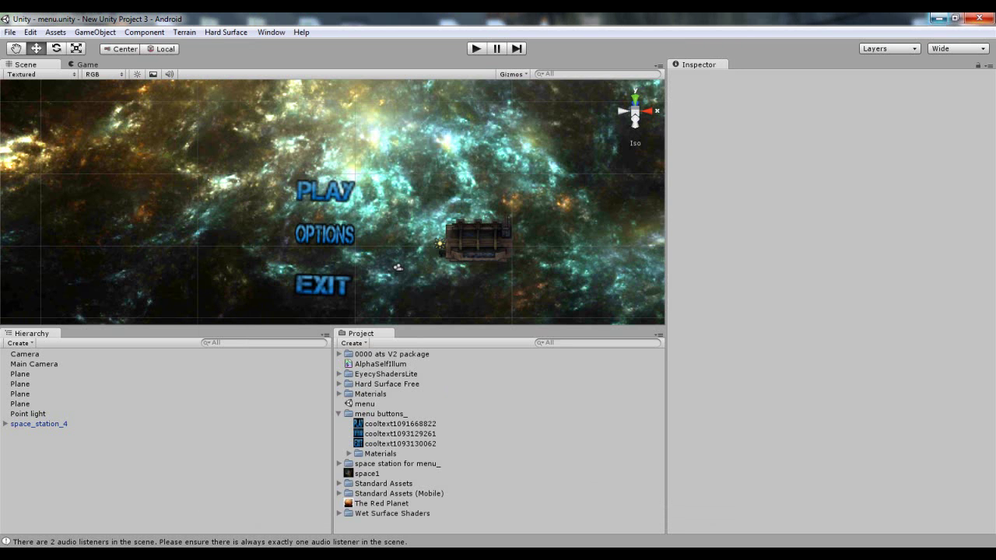
Restore the Unity window from its maximized size and move it down to uncover the desktop.
click(955, 17)
drag(771, 163, 761, 520)
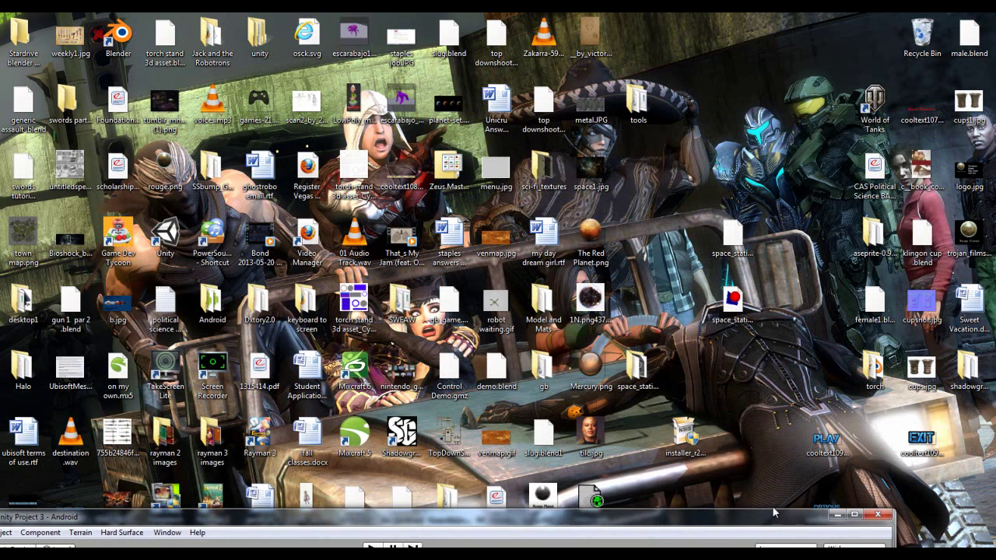
Minimize the Unity window to uncover menu.apk on the desktop.
click(837, 515)
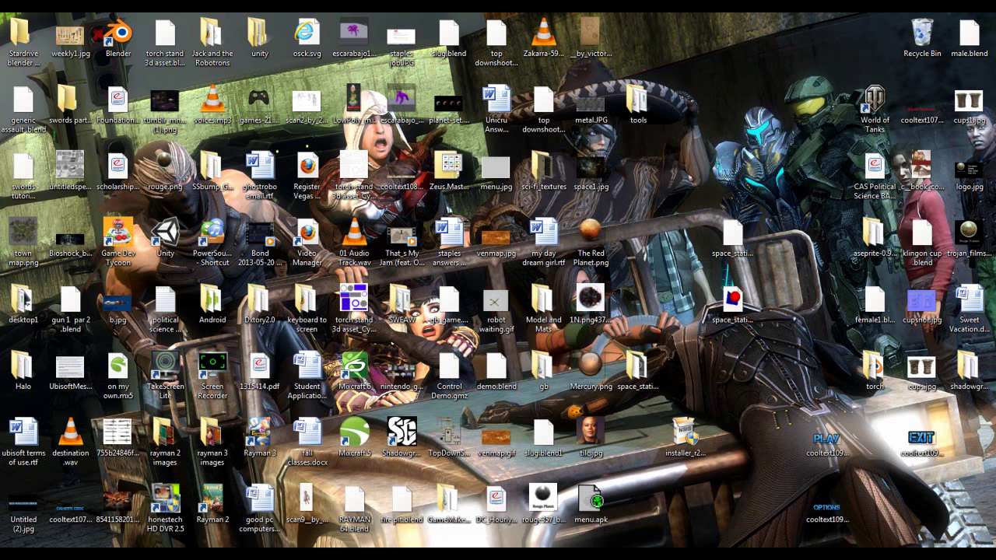
key(alt+Tab)
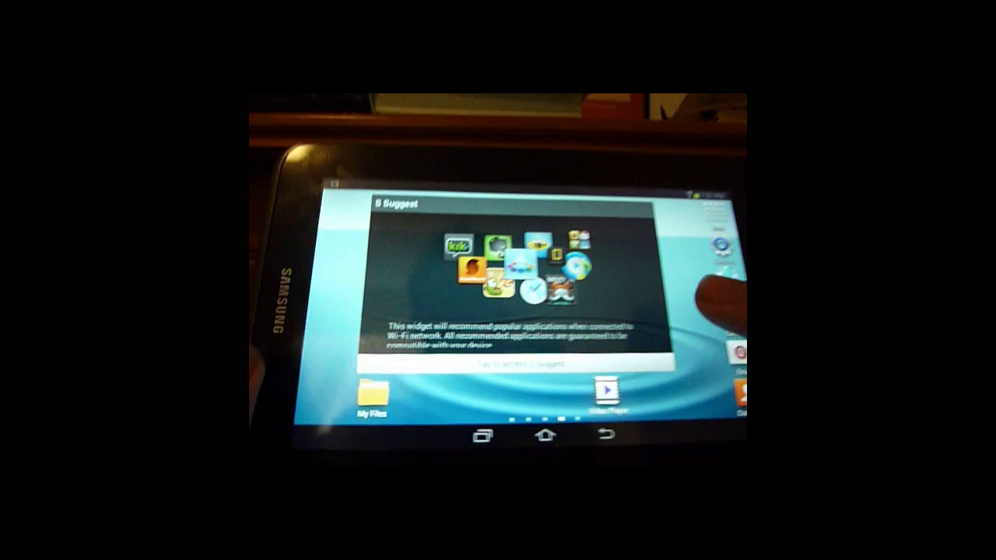
On the tablet, install menu.apk from the extSdCard folder in My Files, replacing the existing application, and launch it.
click(354, 399)
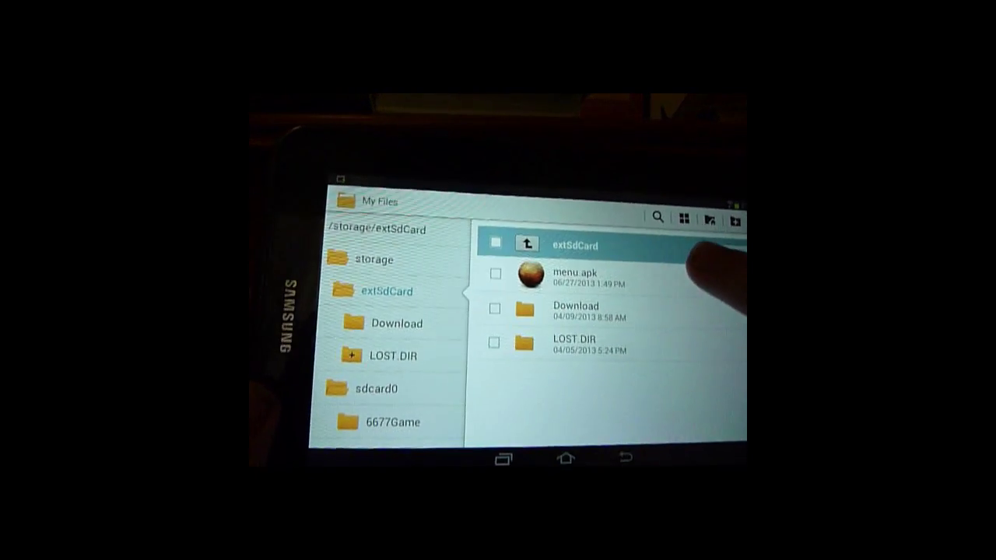
click(694, 266)
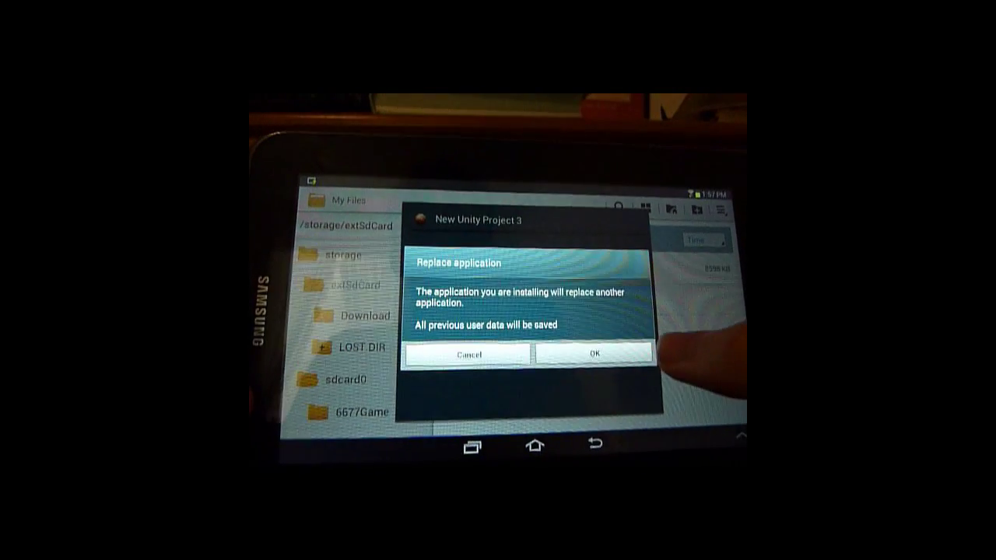
click(614, 351)
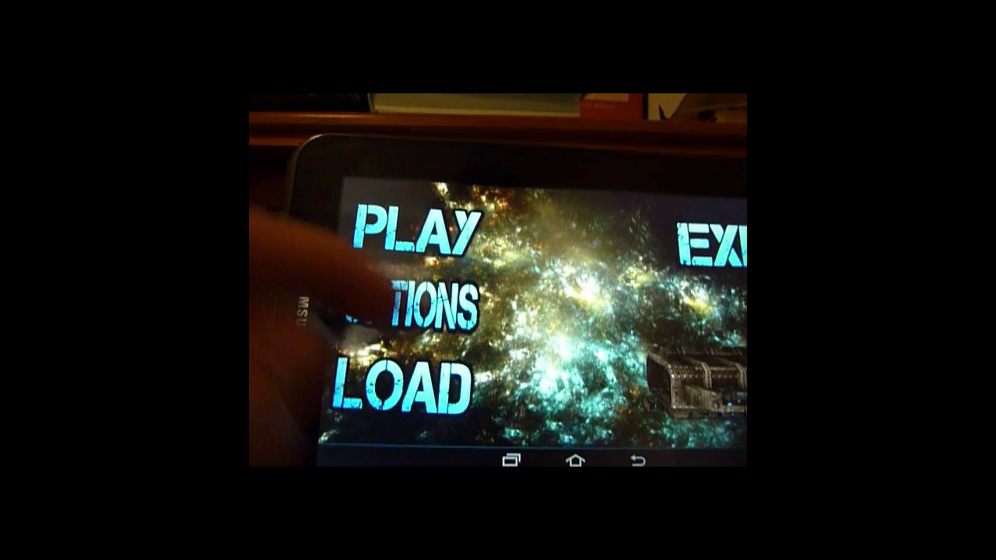
Dismiss the tablet's device options and leave the running Unity app for the home screen.
key(XF86PowerOff)
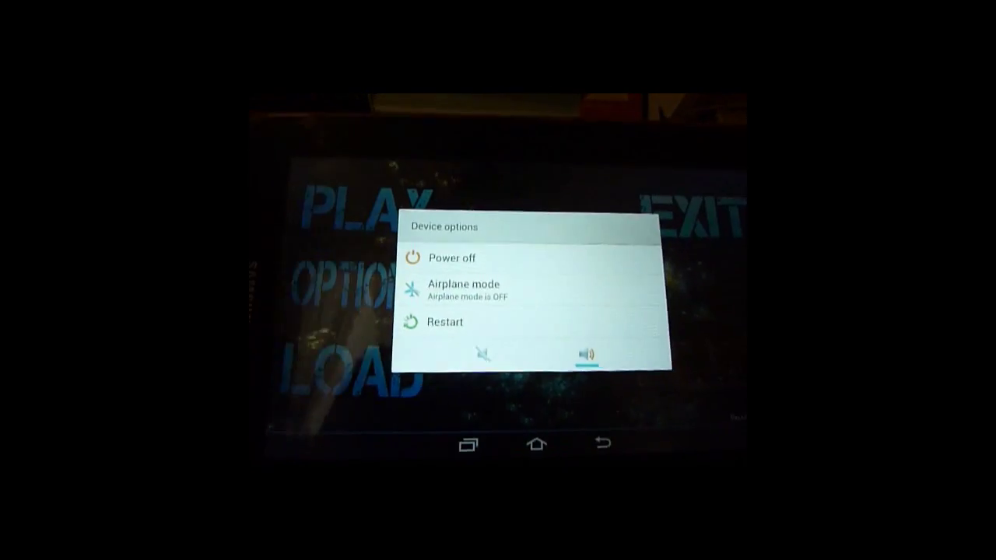
click(704, 294)
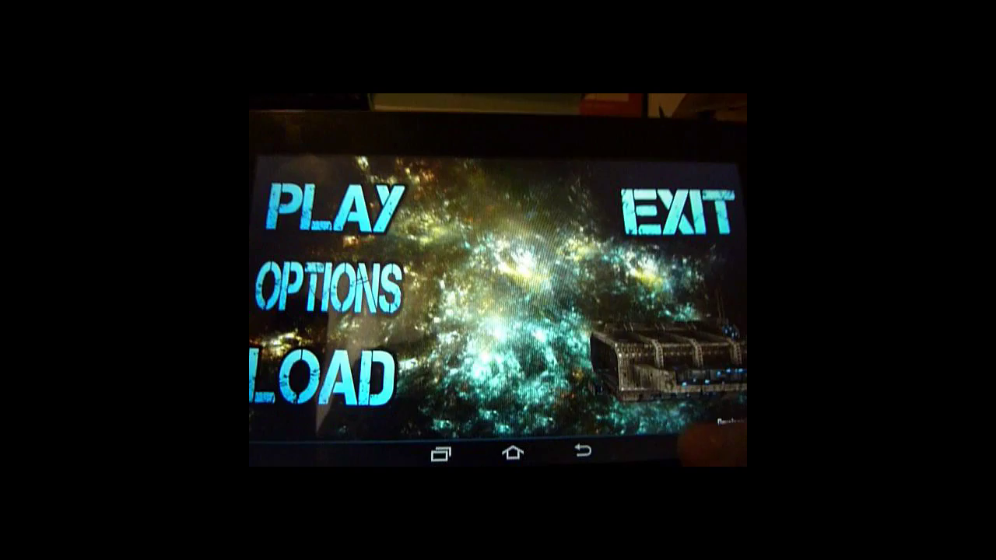
click(584, 453)
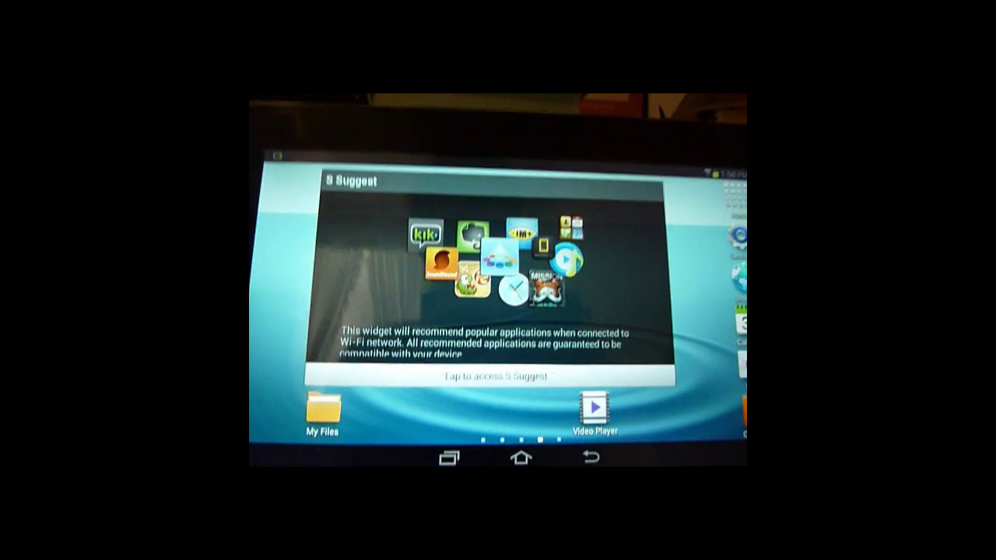
Open the developer options in the System section of the tablet's settings.
click(726, 232)
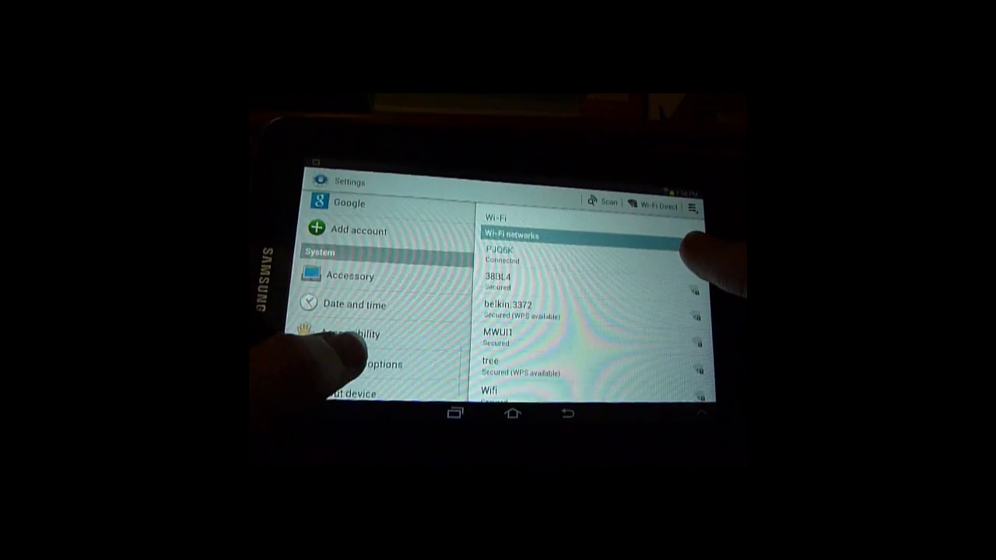
click(366, 367)
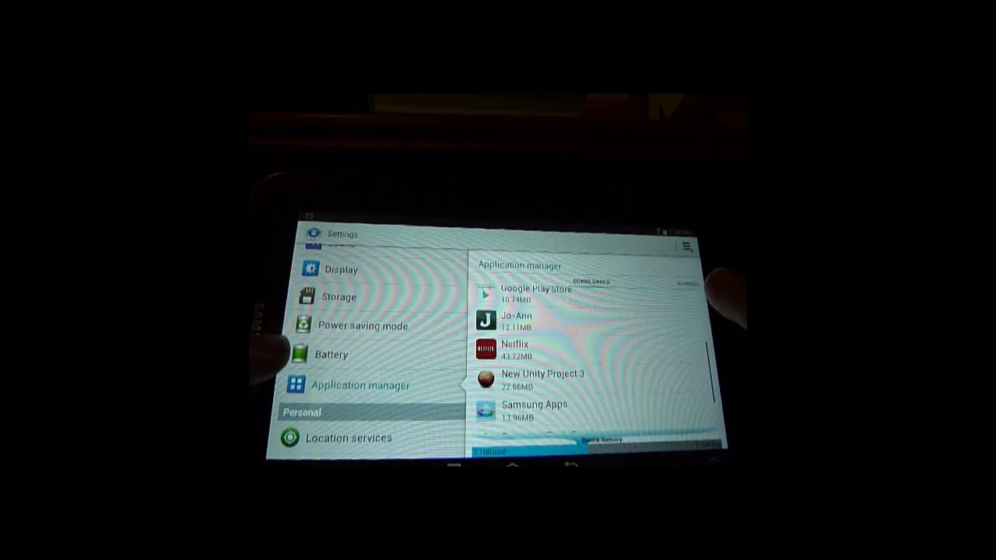
Uninstall New Unity Project 3 through the tablet's application manager and return to the list of downloaded applications.
click(564, 353)
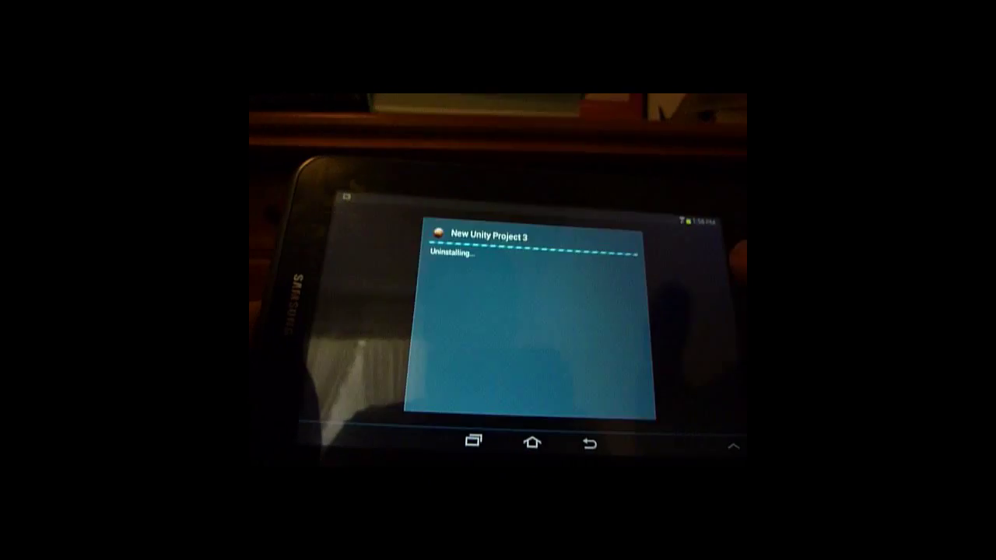
click(517, 413)
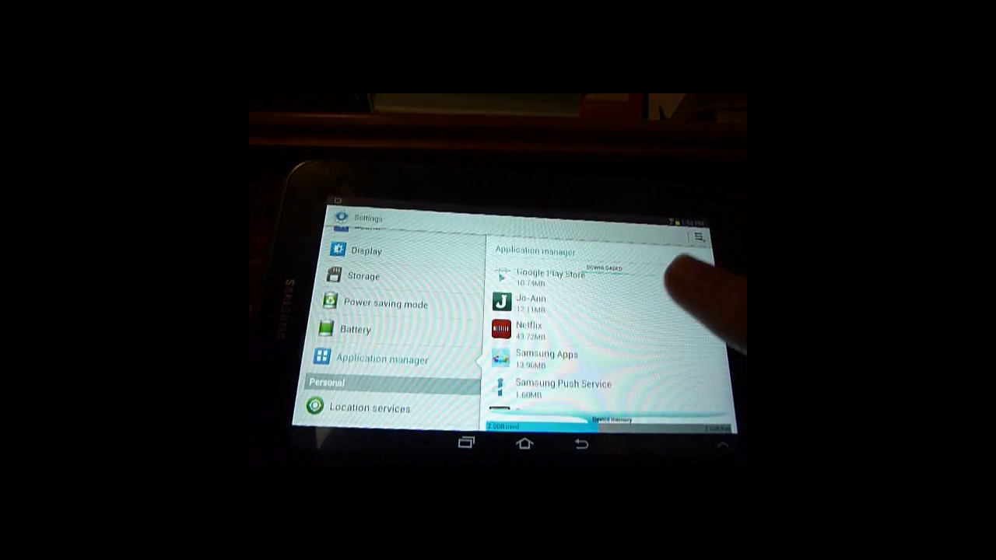